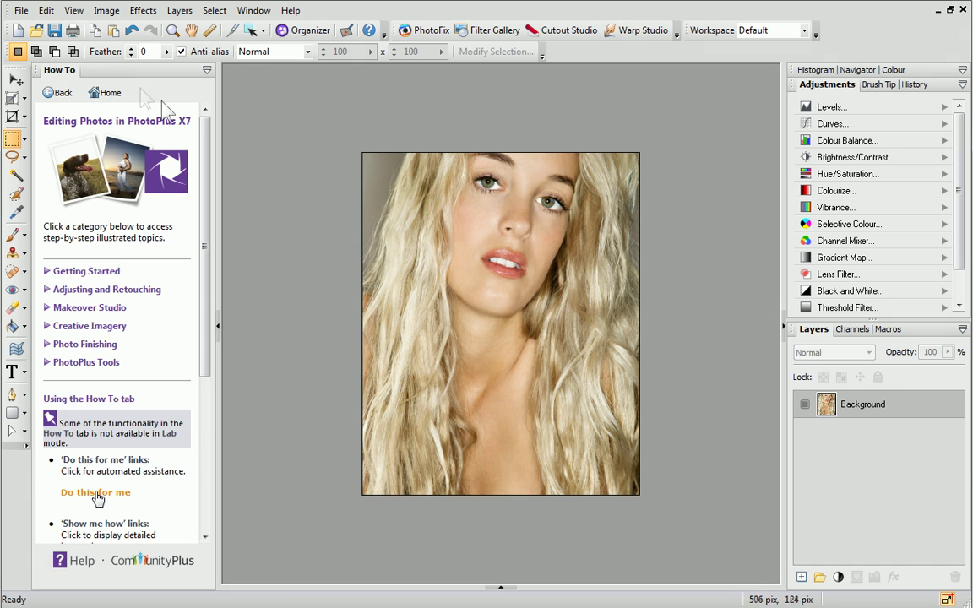
# Open the brick texture IMG_0300.JPG from My Pictures > Textures as a second document
pyautogui.click(37, 31)
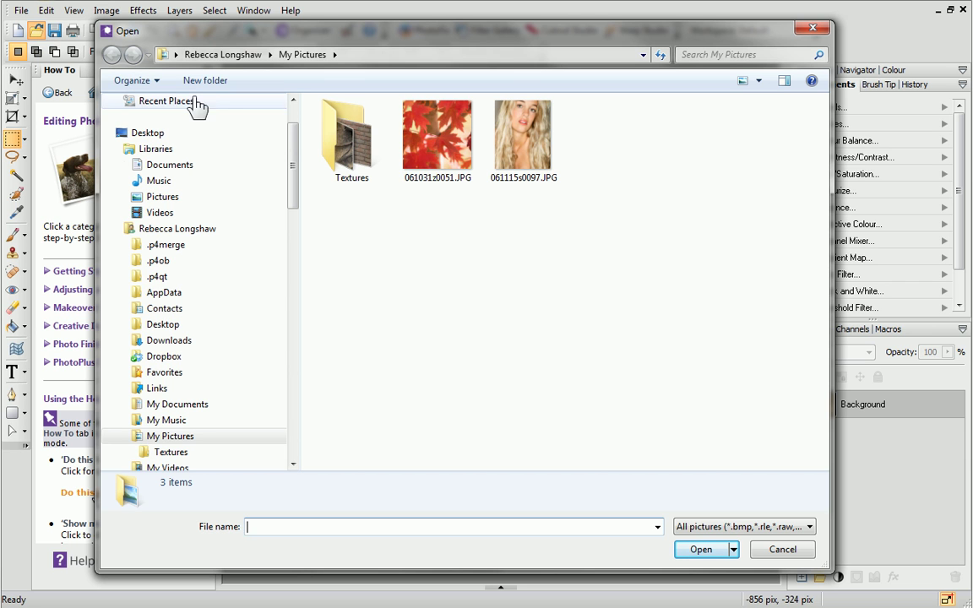
pyautogui.click(336, 148)
pyautogui.doubleClick(336, 148)
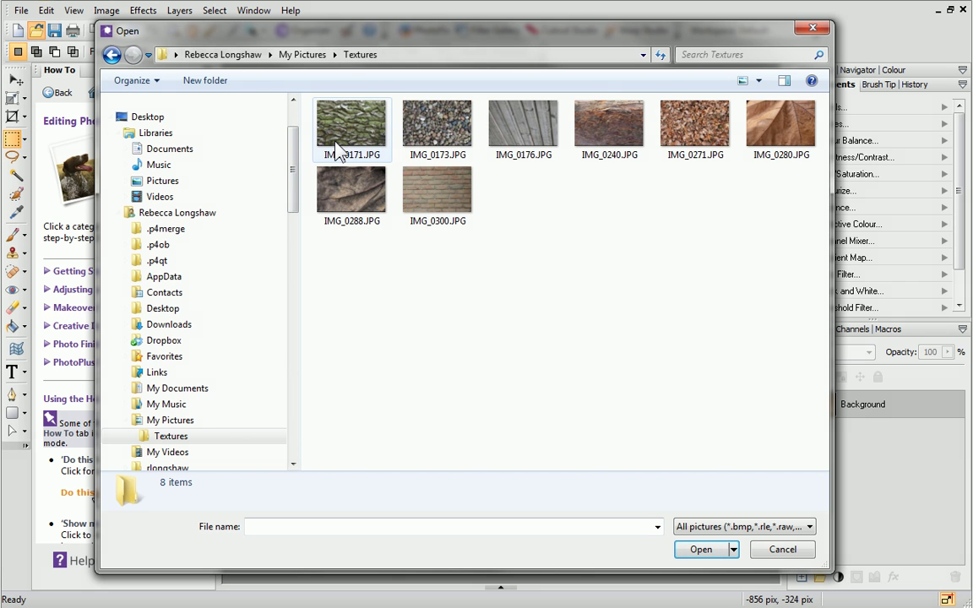
pyautogui.click(429, 187)
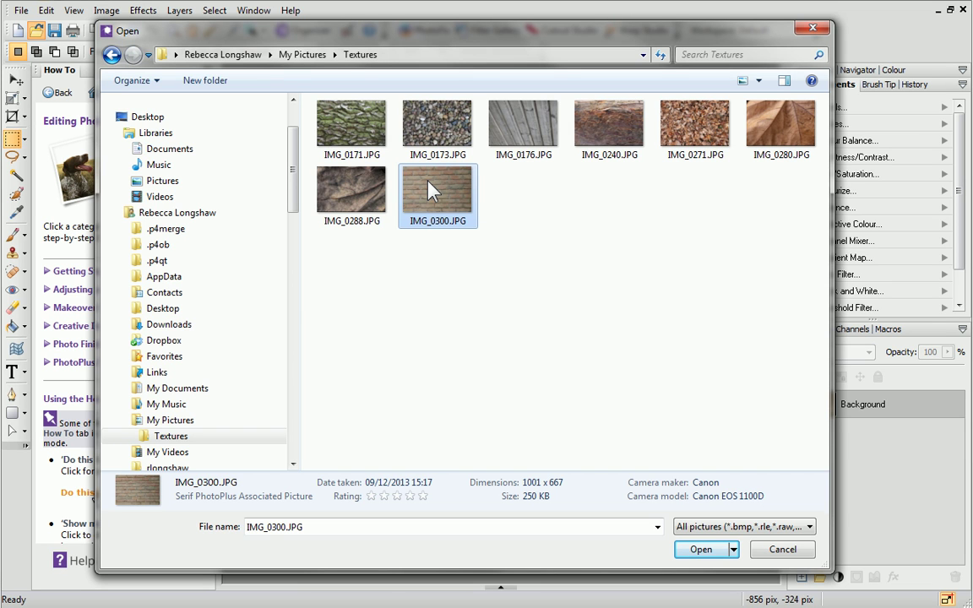
pyautogui.click(697, 551)
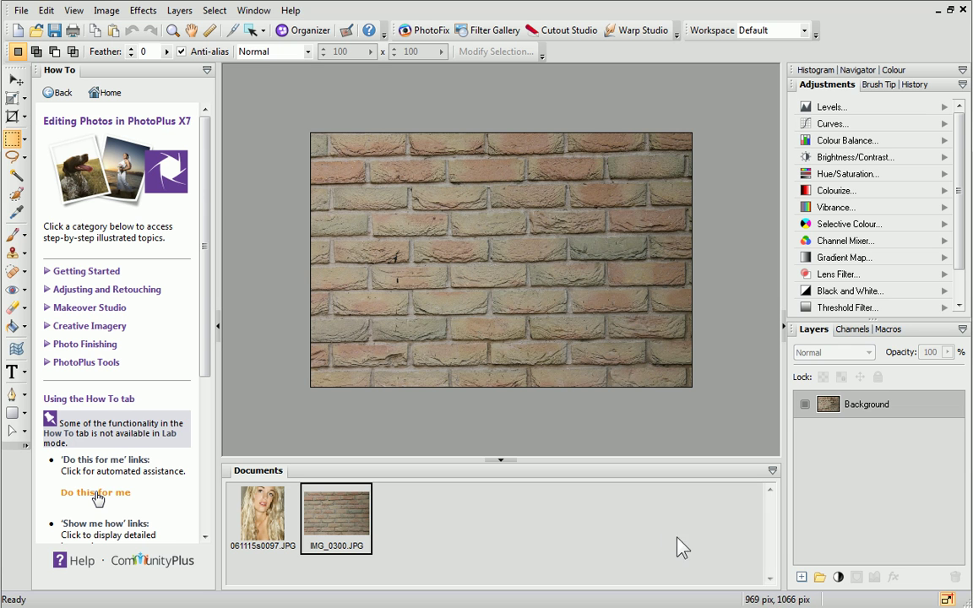
# Copy the brick image and paste it into the portrait as a new layer, Layer 1
pyautogui.click(47, 10)
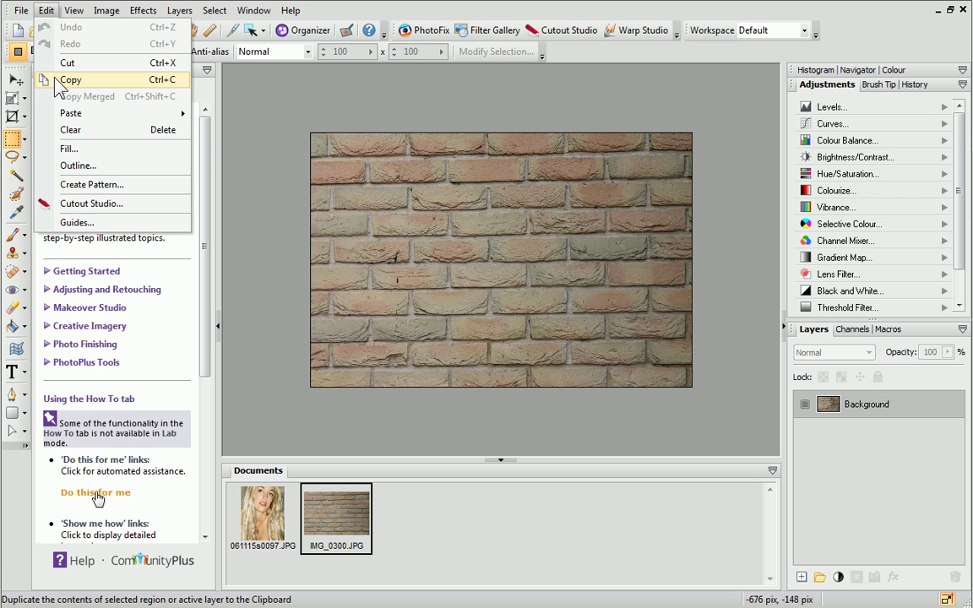
pyautogui.click(57, 80)
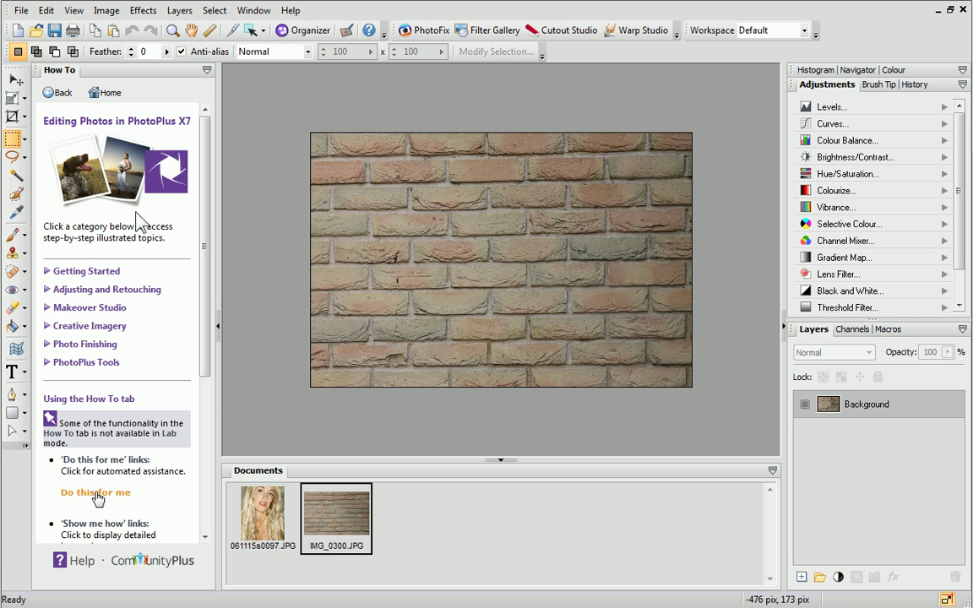
pyautogui.click(254, 511)
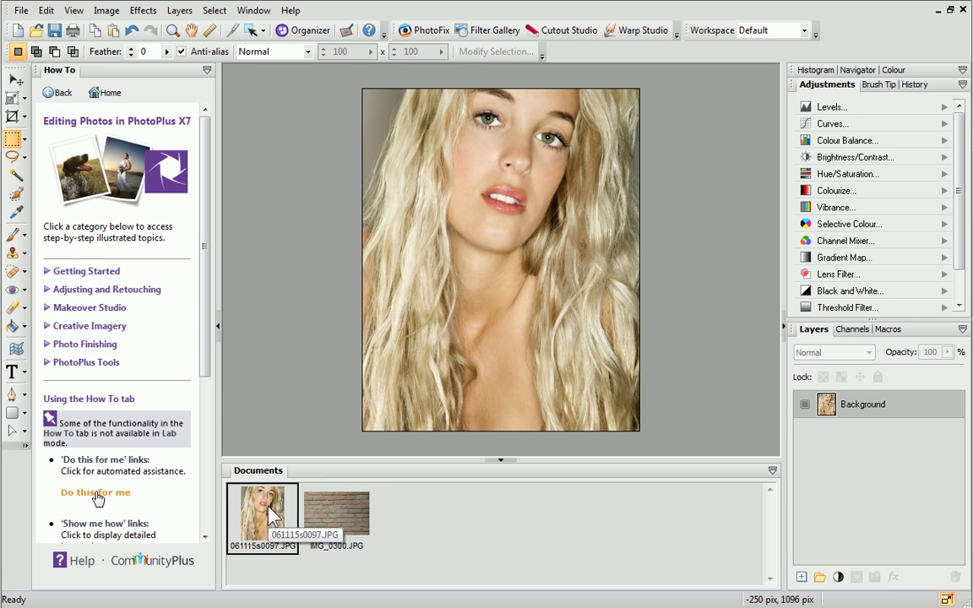
pyautogui.click(46, 10)
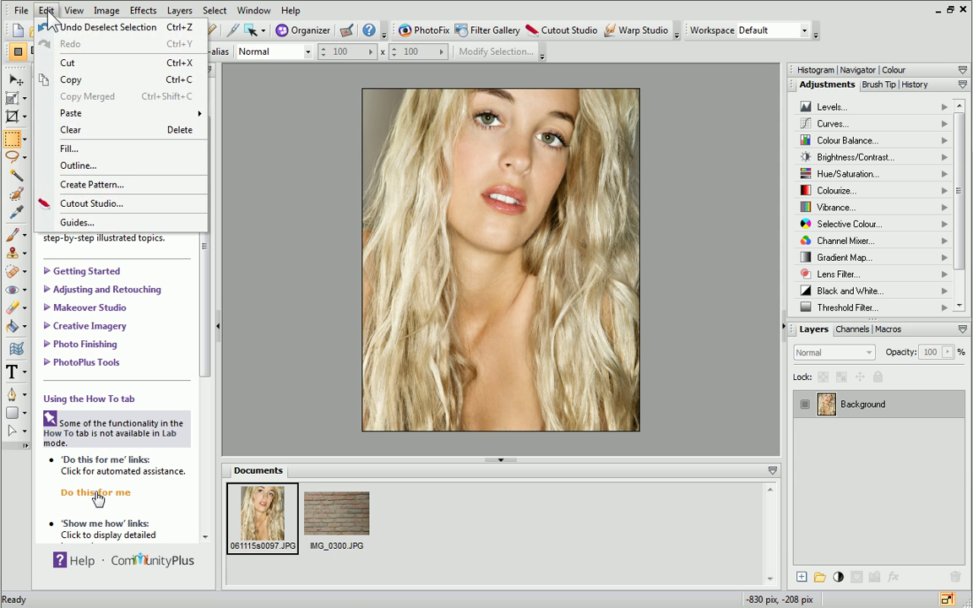
pyautogui.moveTo(85, 112)
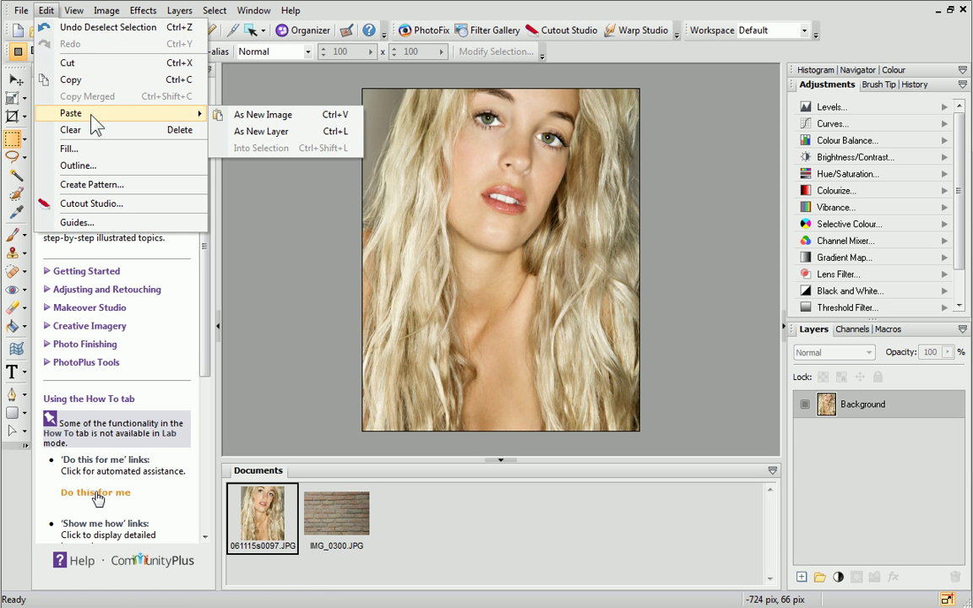
pyautogui.click(224, 134)
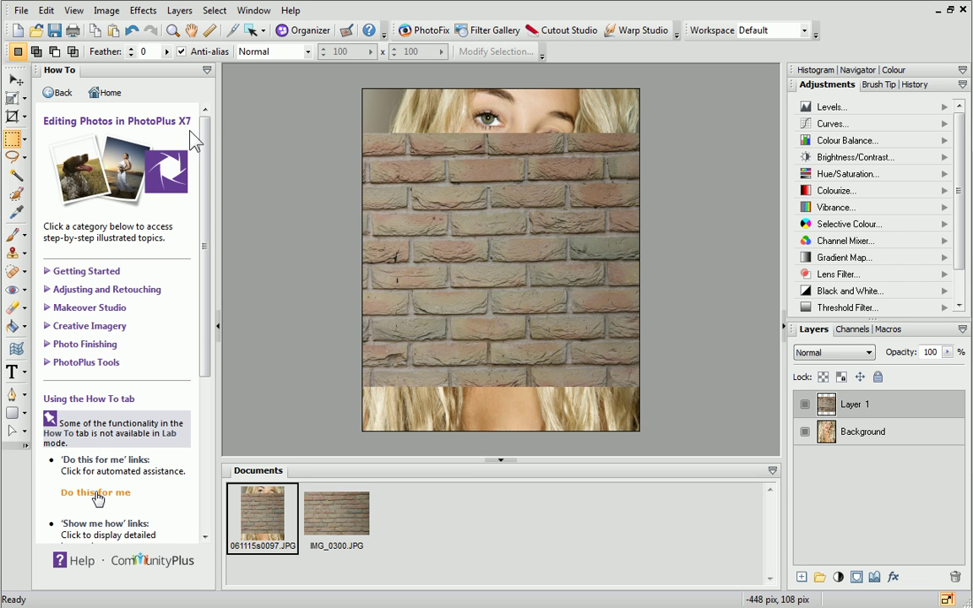
# Use the Deform Tool to scale the brick layer over the whole portrait and rotate it slightly
pyautogui.click(25, 99)
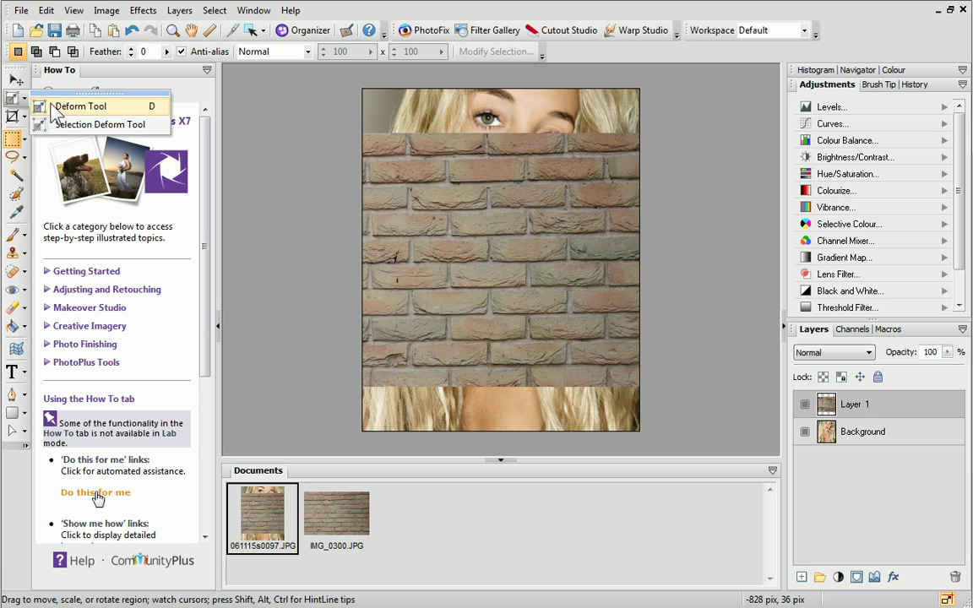
pyautogui.click(57, 108)
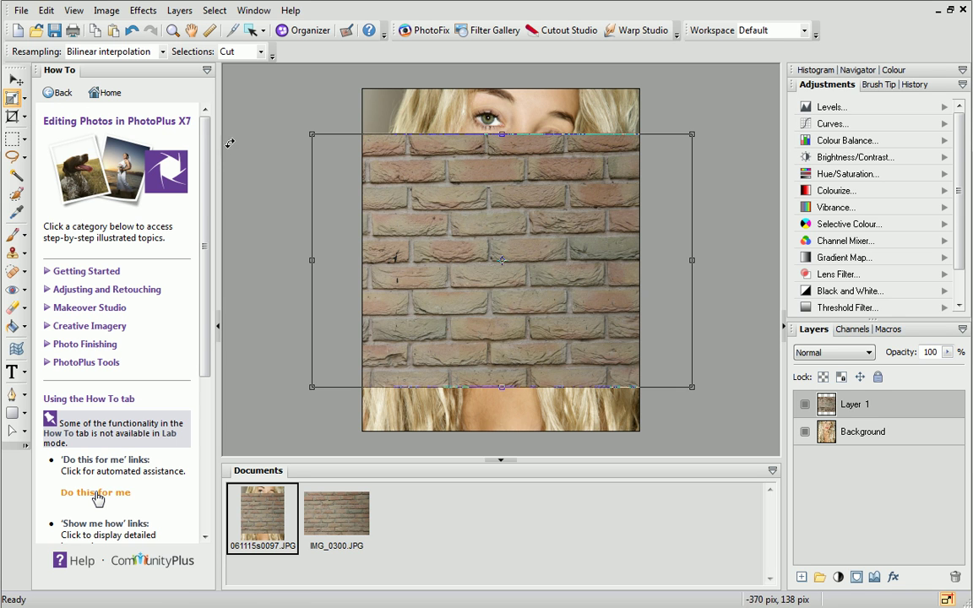
pyautogui.moveTo(307, 128); pyautogui.dragTo(246, 63)
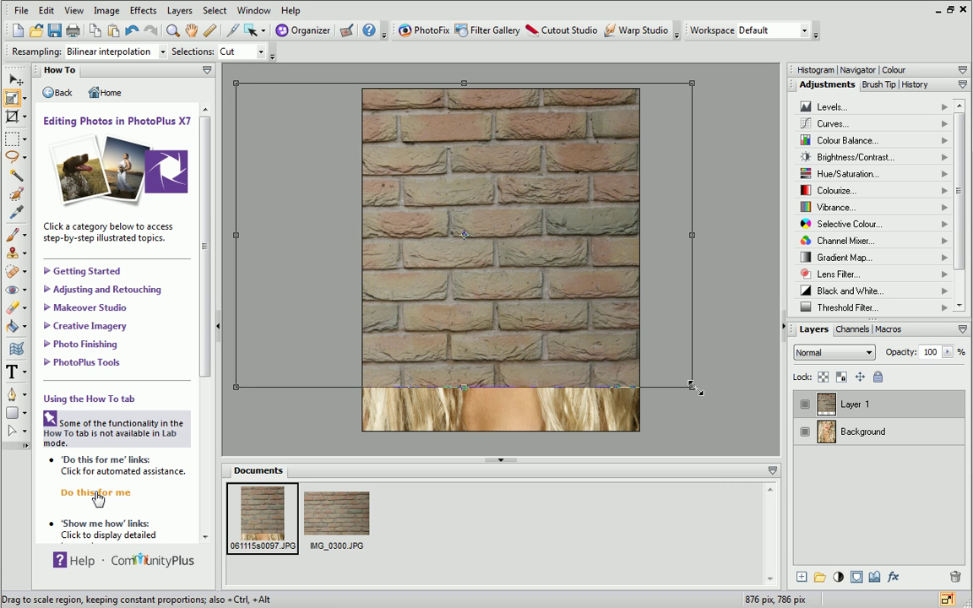
pyautogui.moveTo(692, 387); pyautogui.dragTo(772, 448)
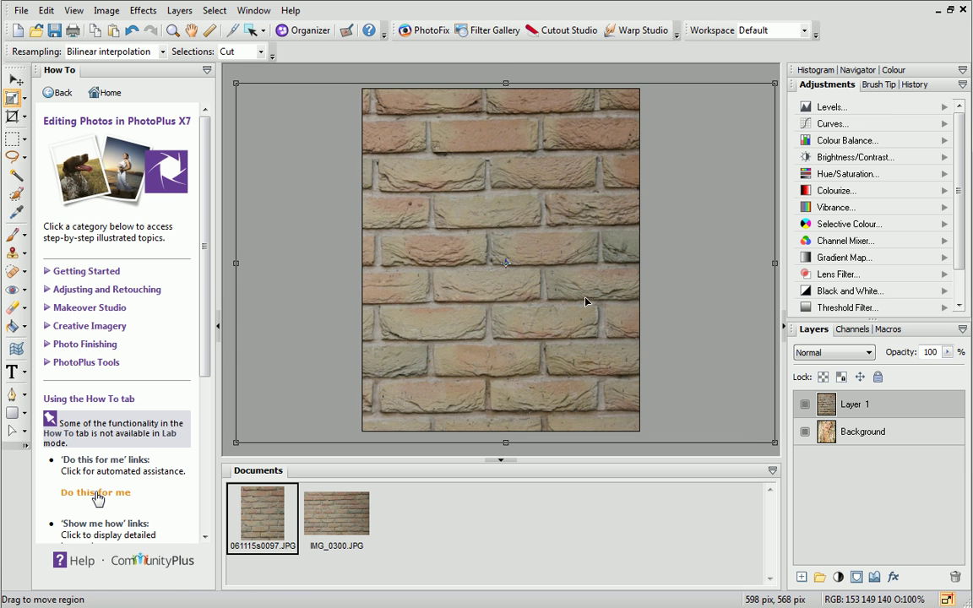
pyautogui.moveTo(565, 262)
pyautogui.mouseDown()
pyautogui.moveTo(507, 254)
pyautogui.moveTo(564, 255)
pyautogui.mouseUp()
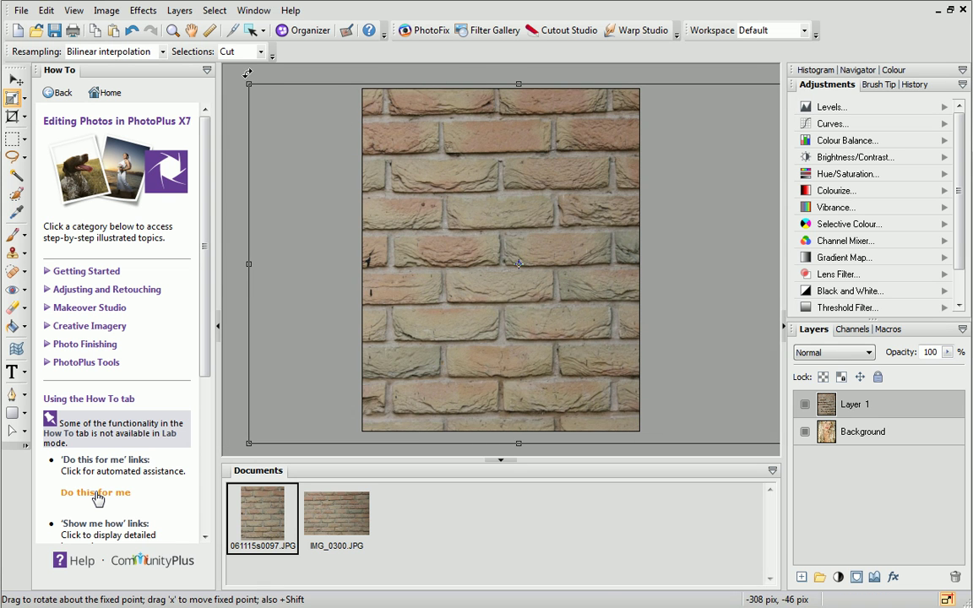
pyautogui.moveTo(245, 71)
pyautogui.mouseDown()
pyautogui.moveTo(258, 65)
pyautogui.moveTo(258, 87)
pyautogui.moveTo(244, 87)
pyautogui.moveTo(275, 76)
pyautogui.moveTo(249, 70)
pyautogui.mouseUp()
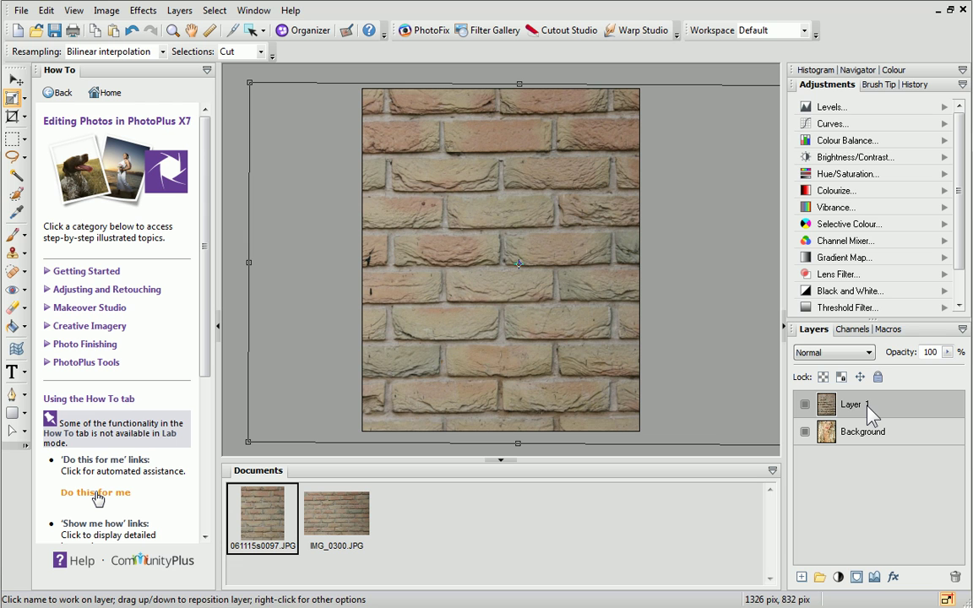
# Add a Black and White adjustment with a lowered Red value, then select Layer 1
pyautogui.click(879, 292)
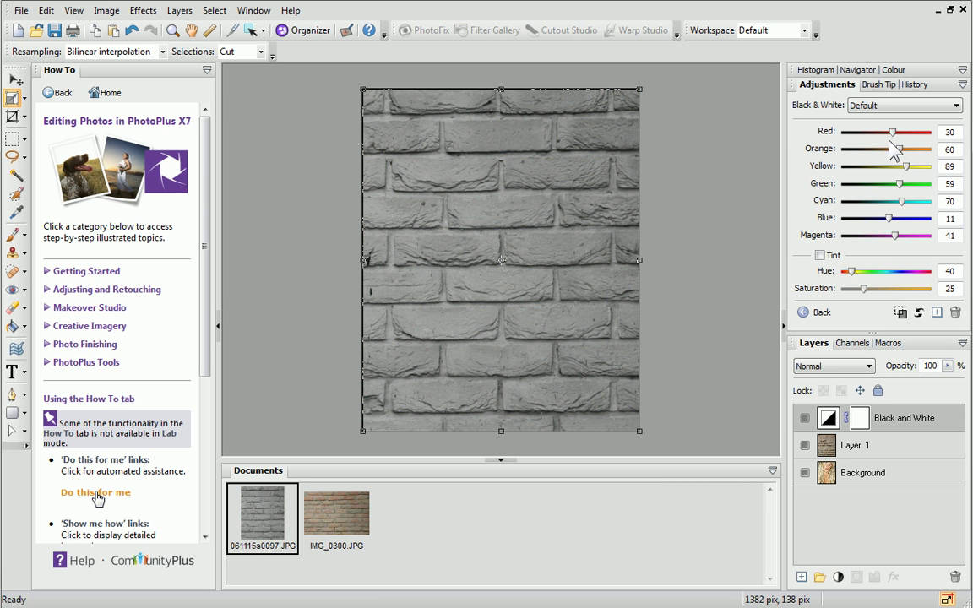
pyautogui.moveTo(892, 133); pyautogui.dragTo(881, 236)
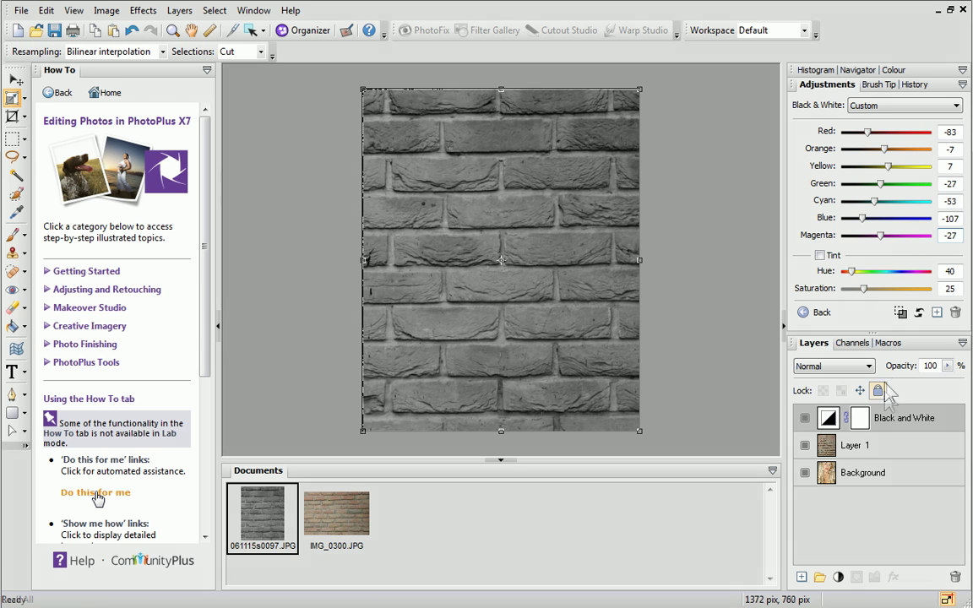
pyautogui.click(886, 450)
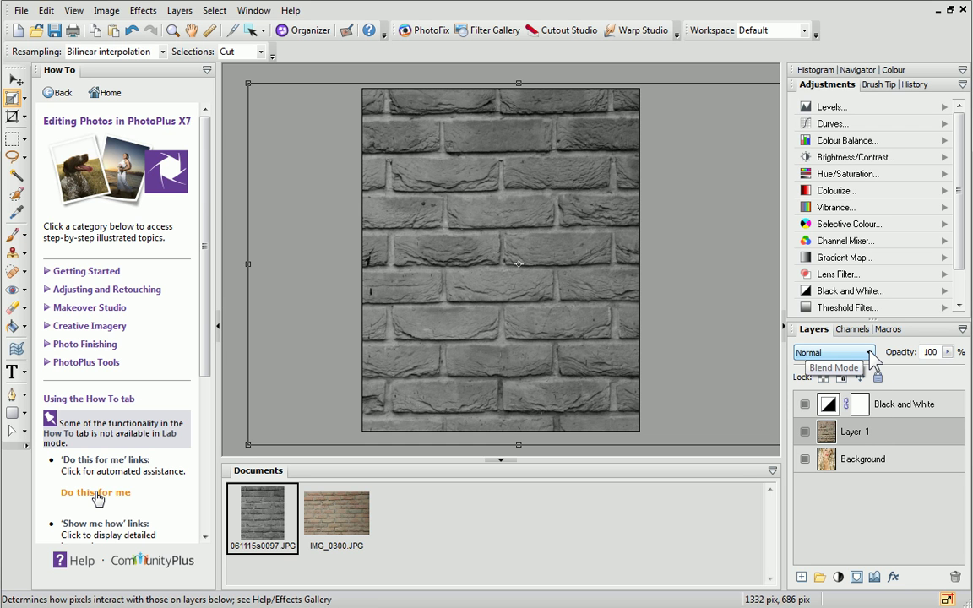
# Preview the brick layer's blend modes, from Dissolve through Saturation and Colour
pyautogui.click(870, 355)
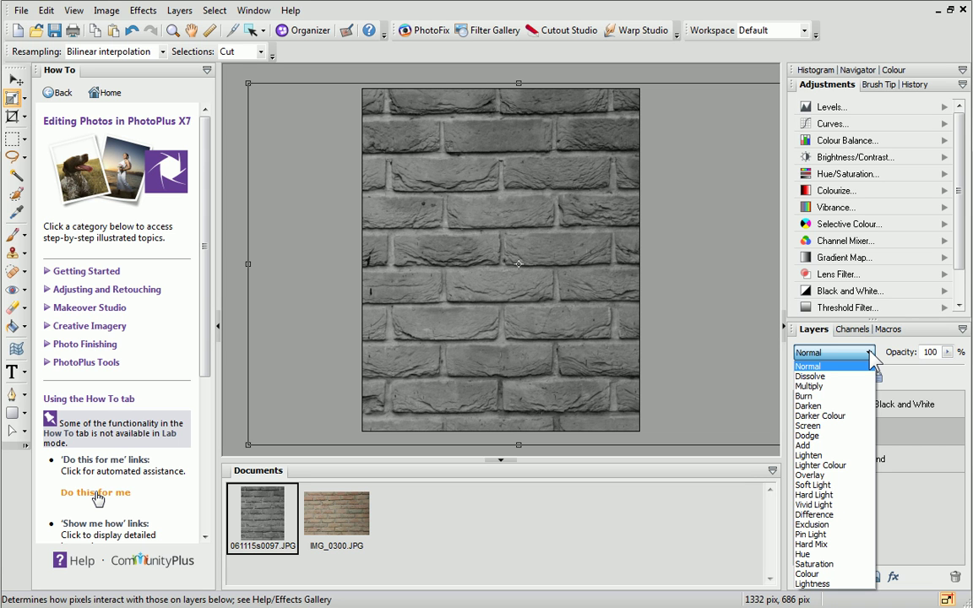
pyautogui.press('Down')
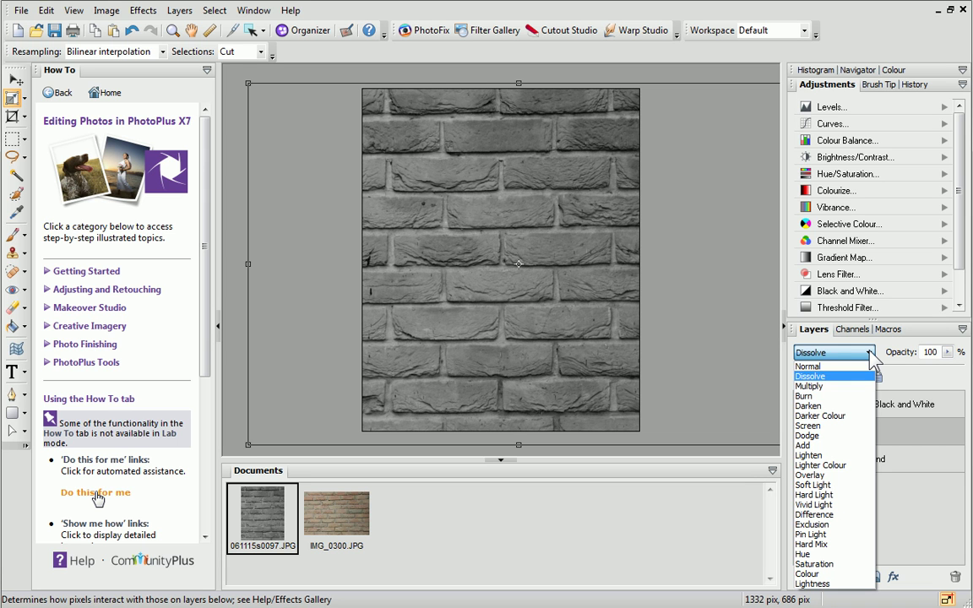
pyautogui.press('Down')
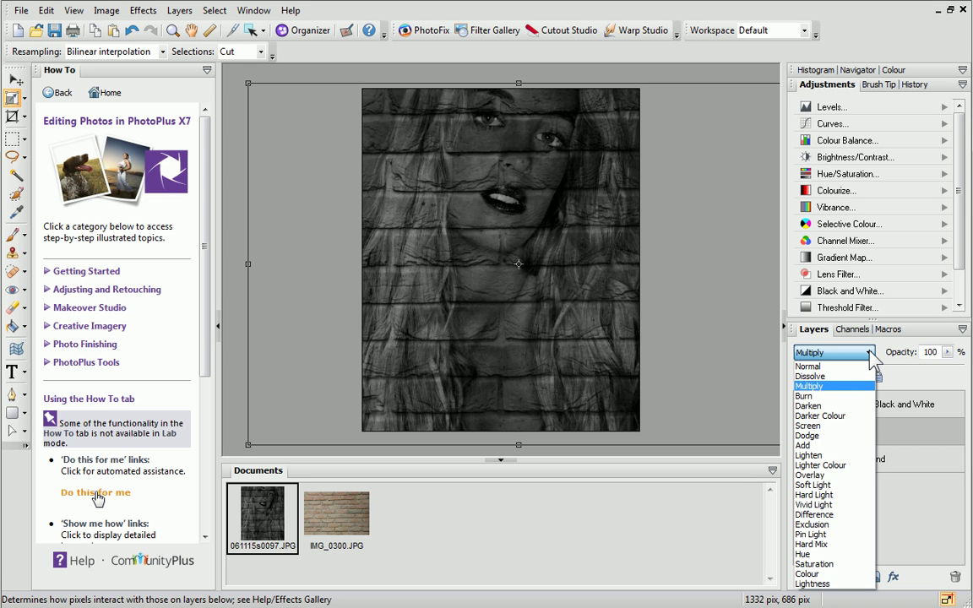
pyautogui.press('Down')
pyautogui.press('Down')
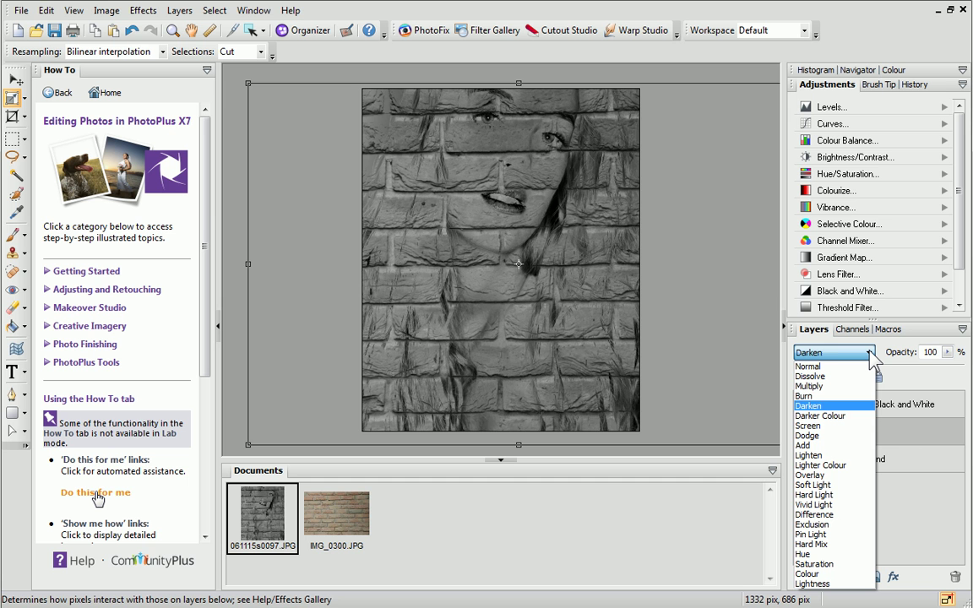
pyautogui.press('Down')
pyautogui.press('Down')
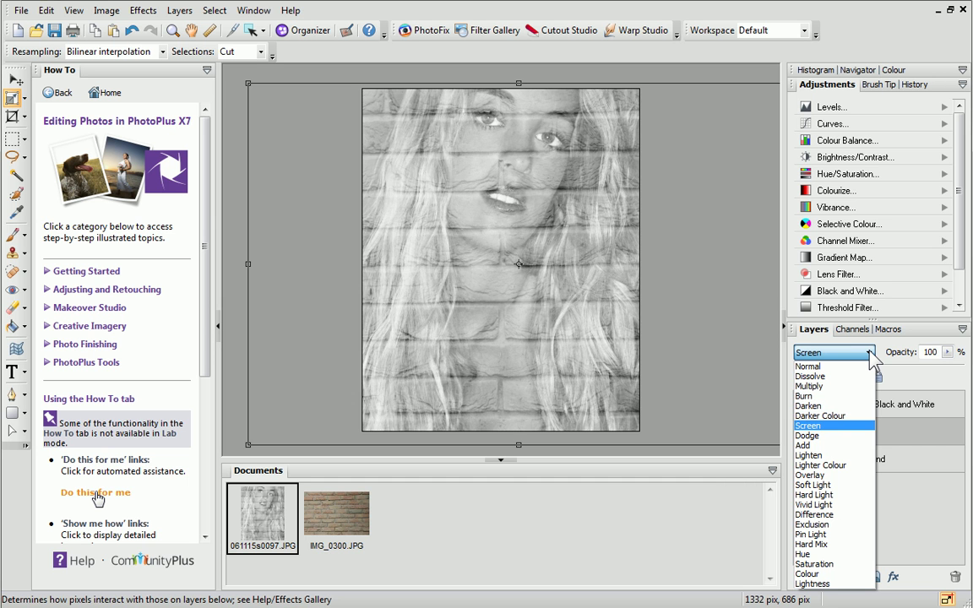
pyautogui.press('Down')
pyautogui.press('Down')
pyautogui.press('Down')
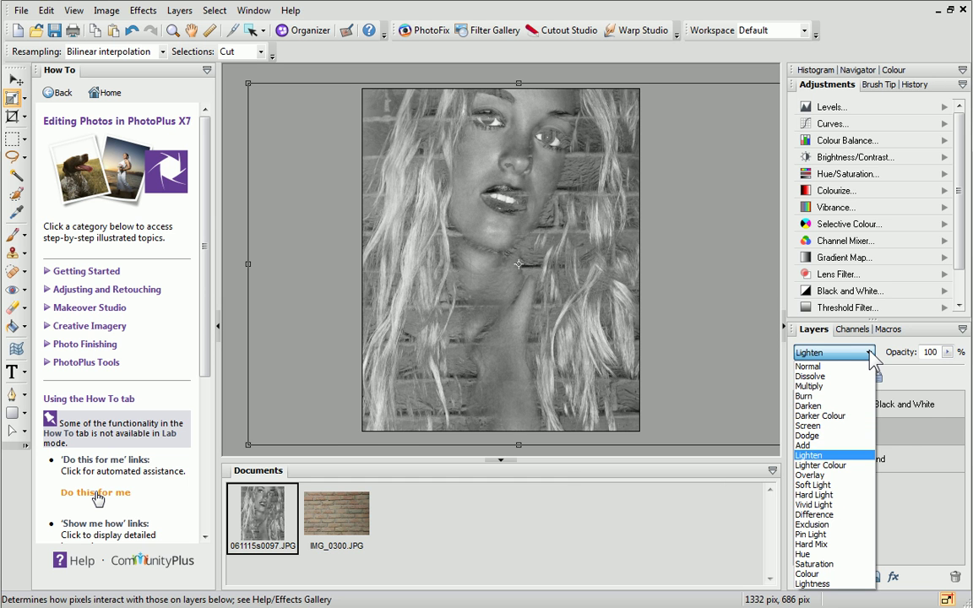
pyautogui.press('Down')
pyautogui.press('Down')
pyautogui.press('Down')
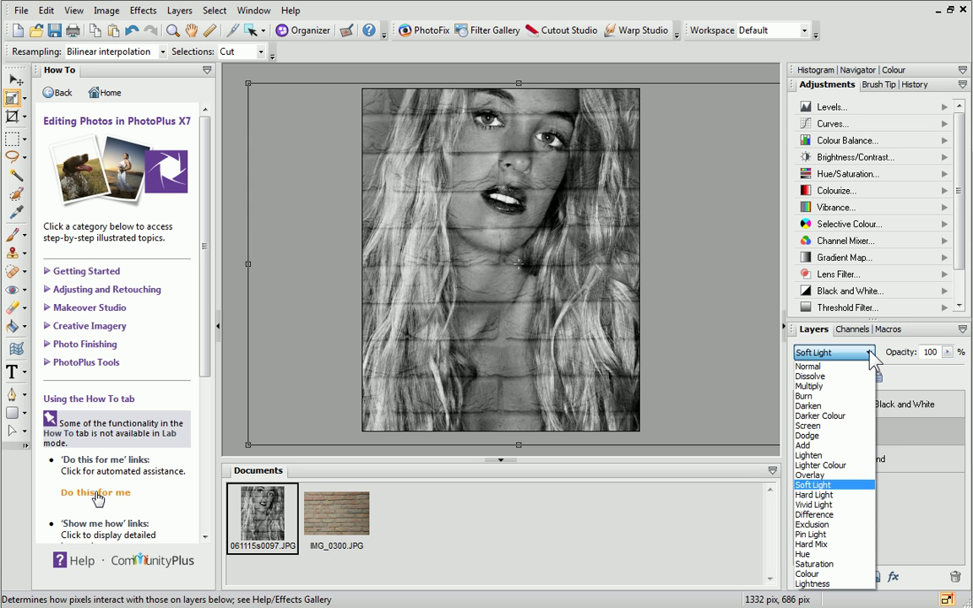
pyautogui.press('Down')
pyautogui.press('Down')
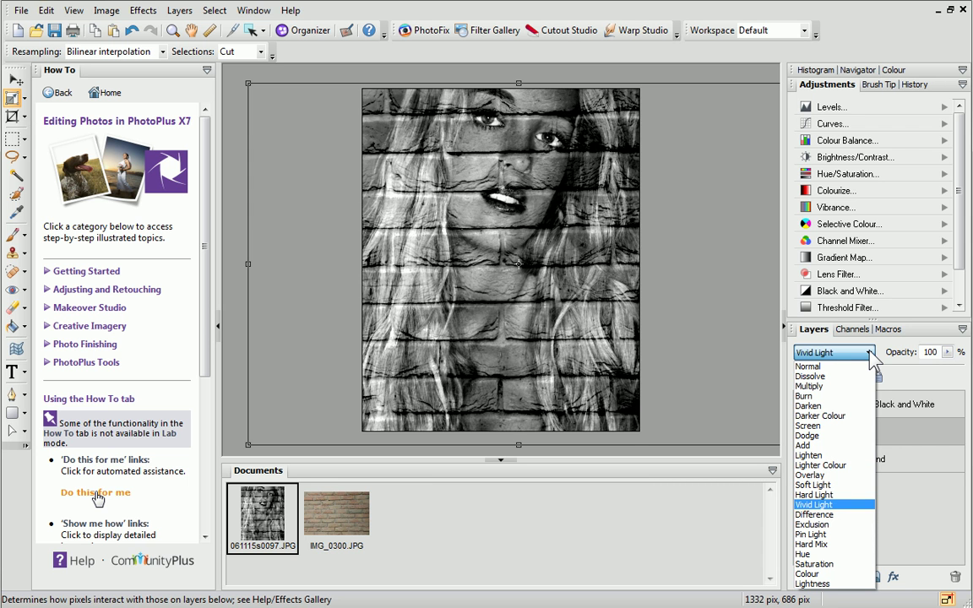
pyautogui.press('Down')
pyautogui.press('Down')
pyautogui.press('Down')
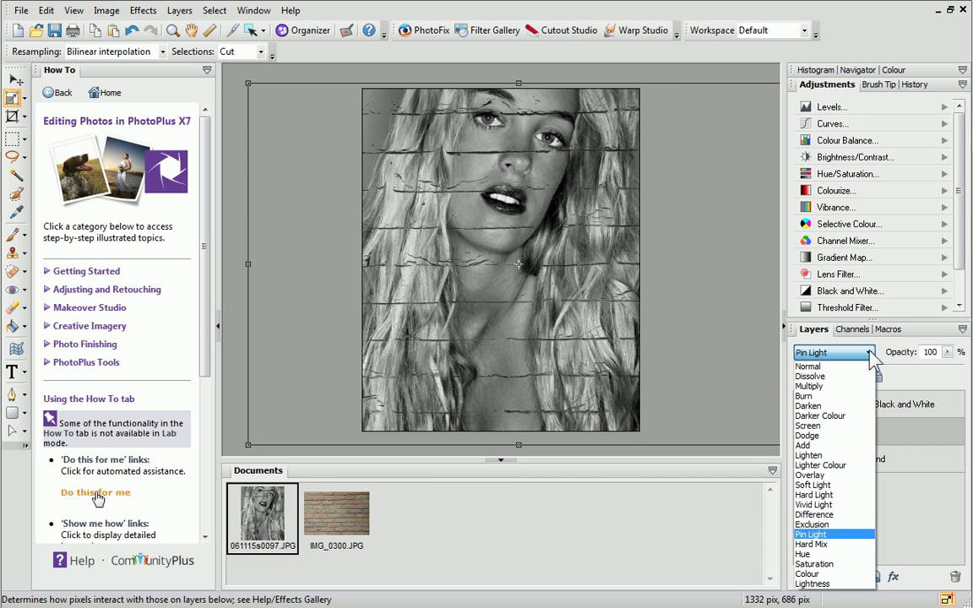
pyautogui.press('Down')
pyautogui.press('Down')
pyautogui.press('Down')
pyautogui.press('Down')
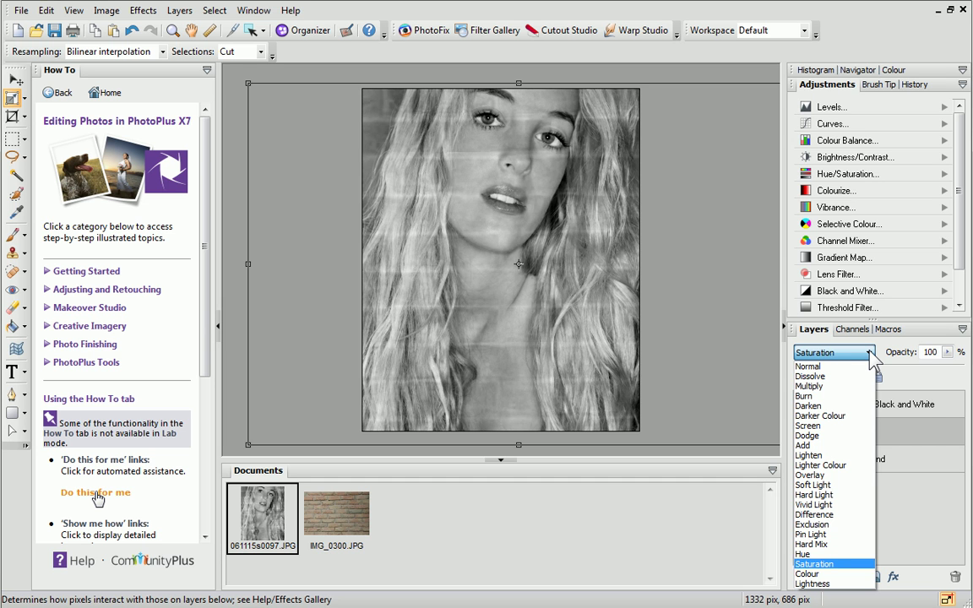
pyautogui.press('Down')
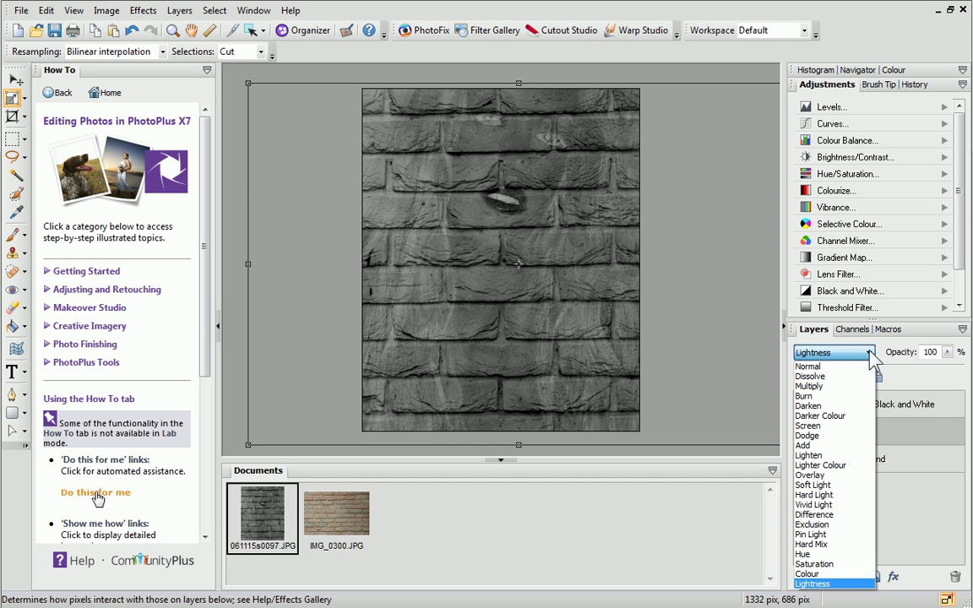
# Set the brick layer to Overlay blending at 89% opacity
pyautogui.click(852, 477)
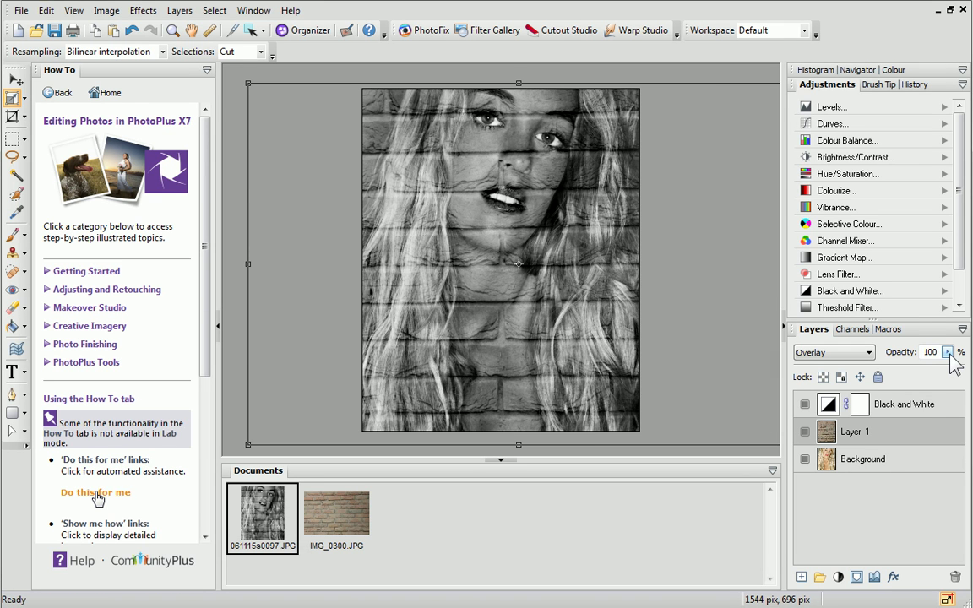
pyautogui.moveTo(950, 355); pyautogui.dragTo(918, 377)
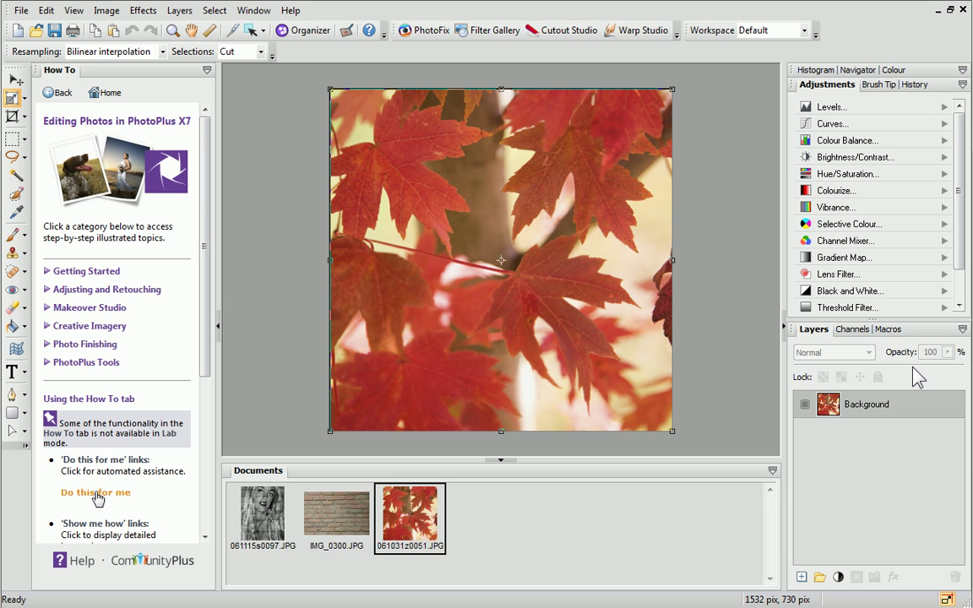
# Add a fill layer named 'Gradient fill' to the leaf photo
pyautogui.click(839, 576)
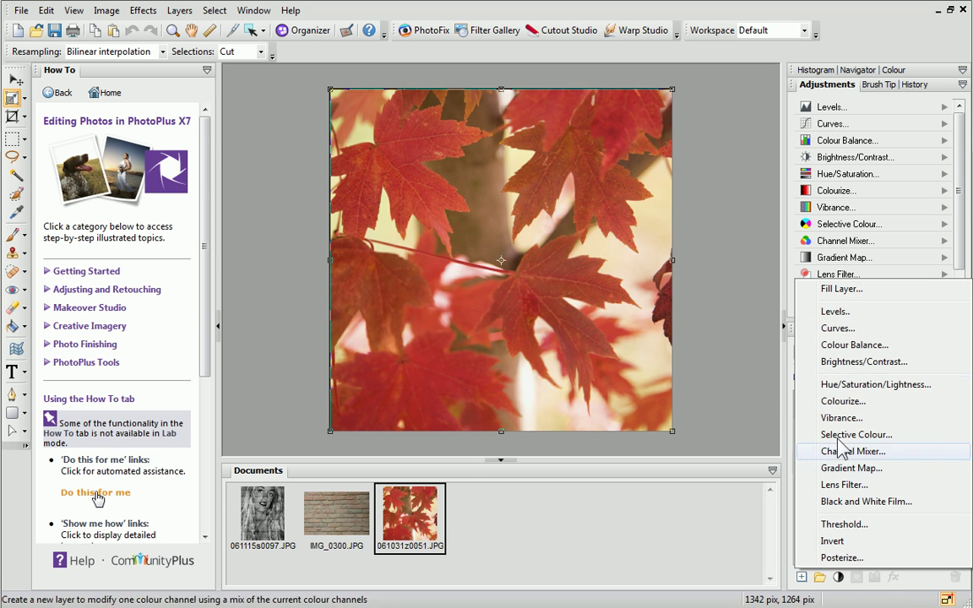
pyautogui.click(840, 289)
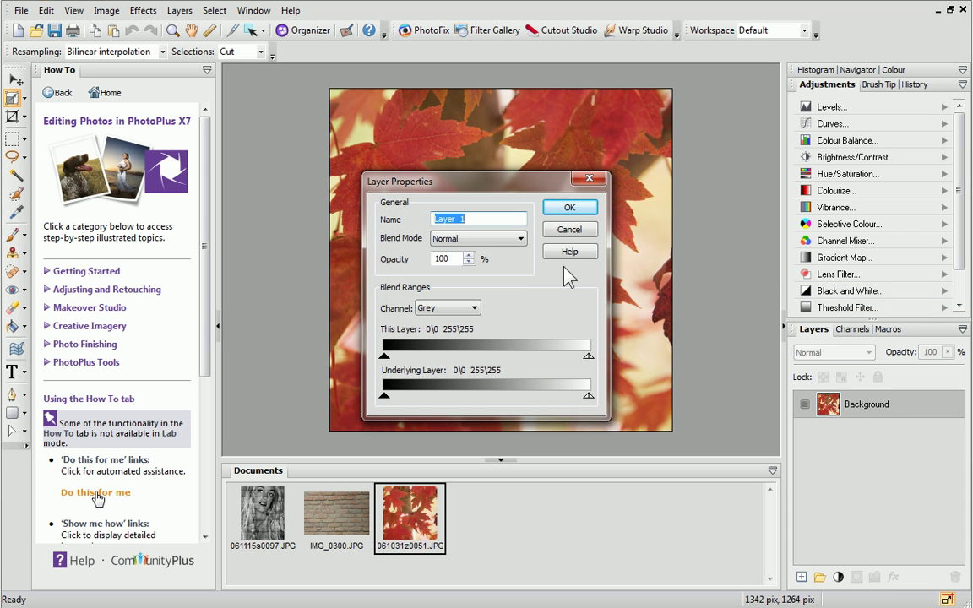
pyautogui.write('Gradient fill')
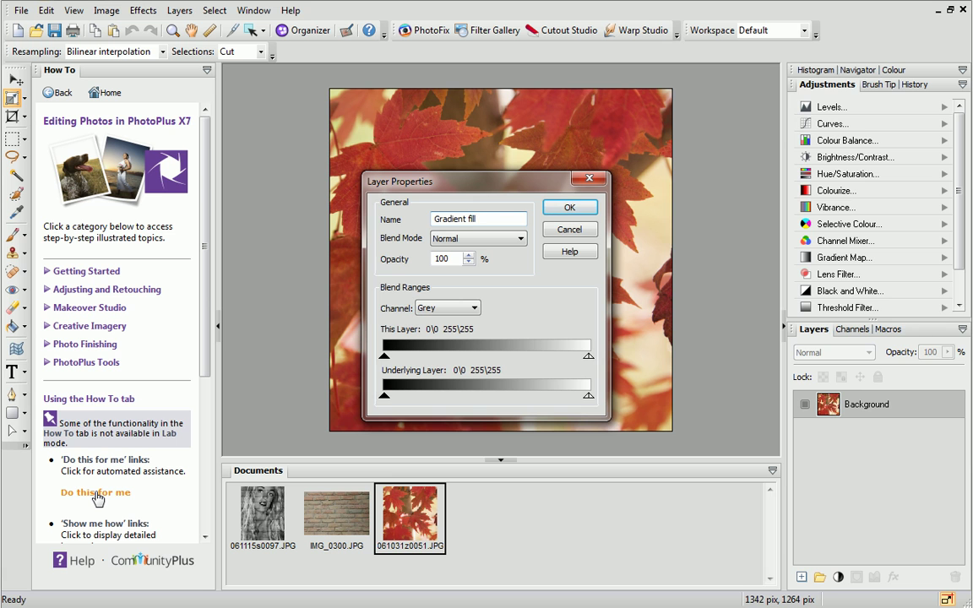
pyautogui.click(563, 209)
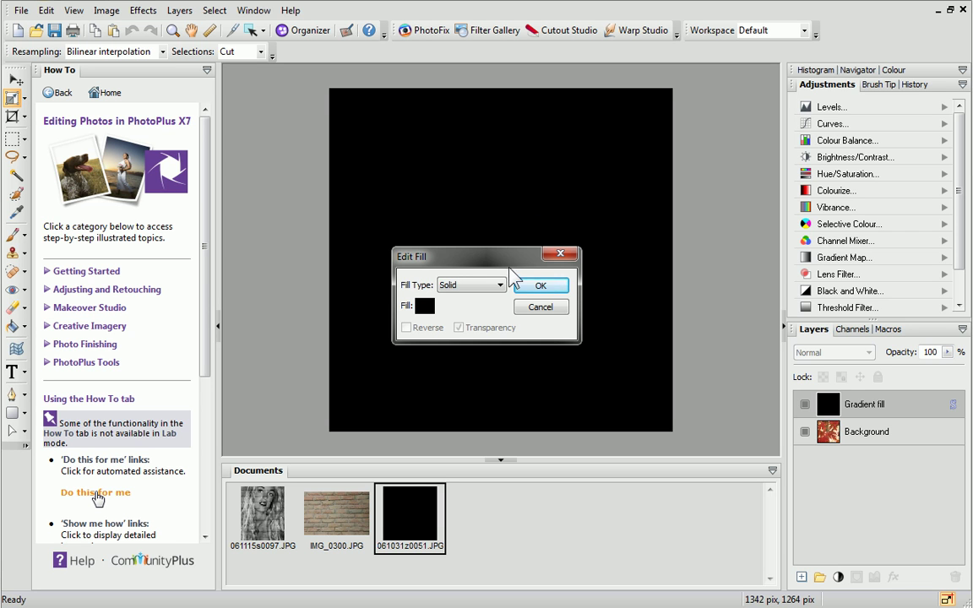
# Set the fill type to Linear and bring up the fill's gradient editor
pyautogui.click(503, 290)
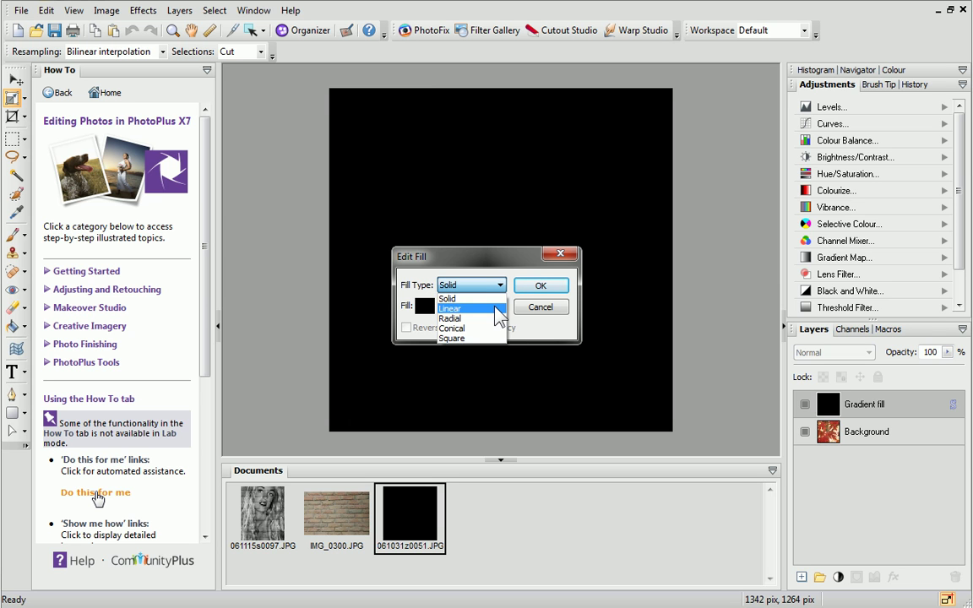
pyautogui.click(495, 310)
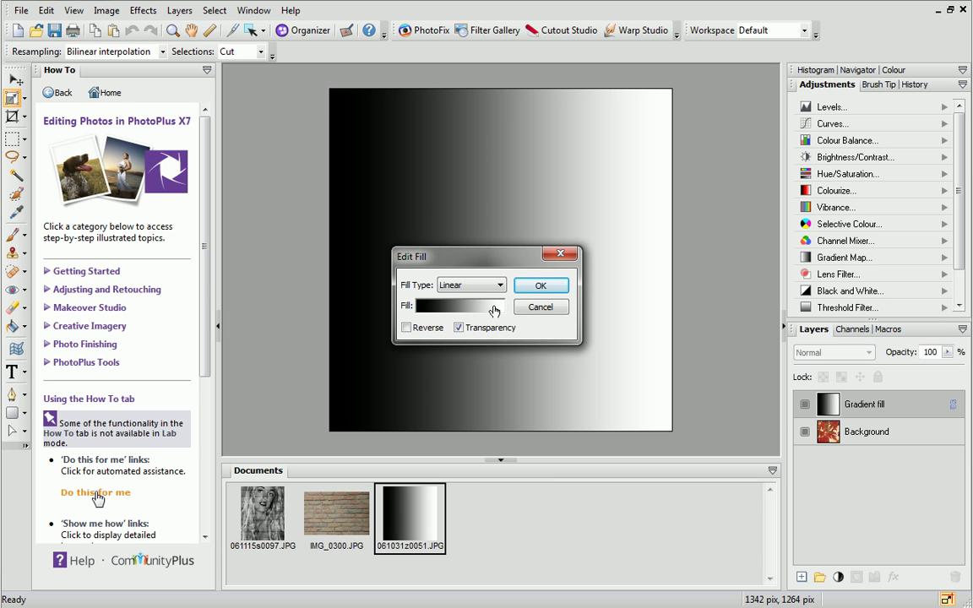
pyautogui.click(494, 309)
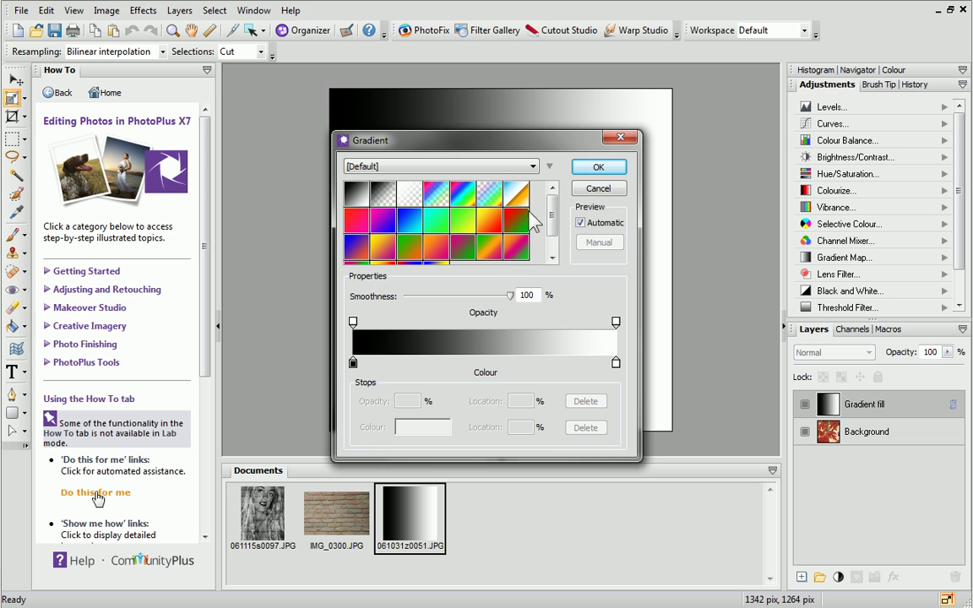
# Apply the orange-magenta-green gradient preset and confirm both fill dialogs
pyautogui.click(533, 167)
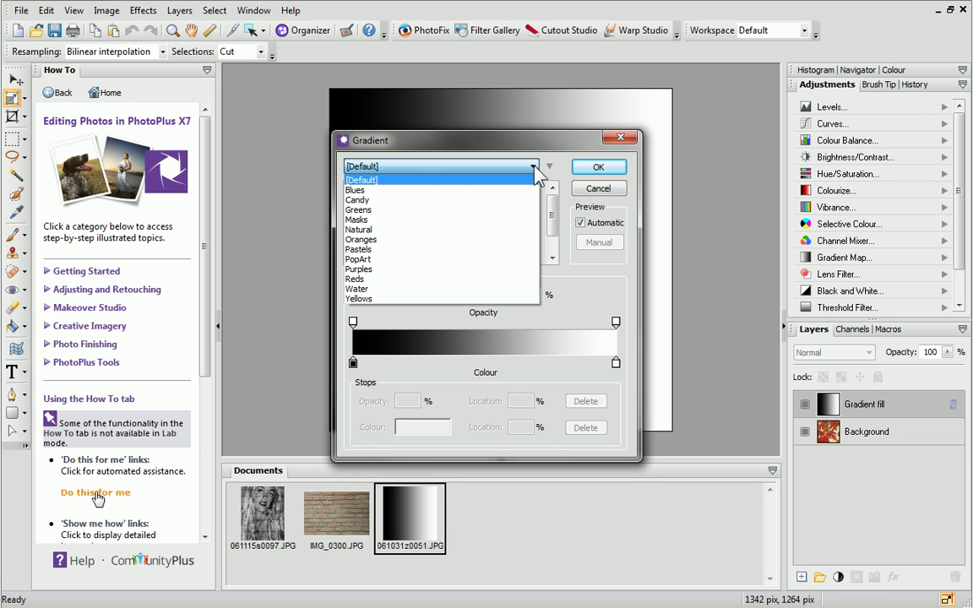
pyautogui.click(534, 168)
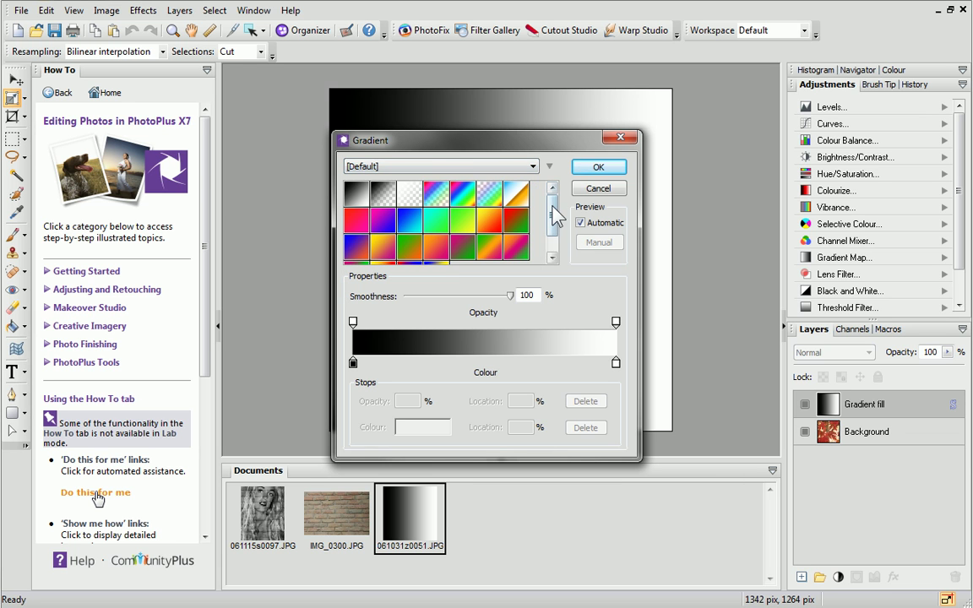
pyautogui.moveTo(551, 202); pyautogui.dragTo(554, 234)
pyautogui.click(521, 228)
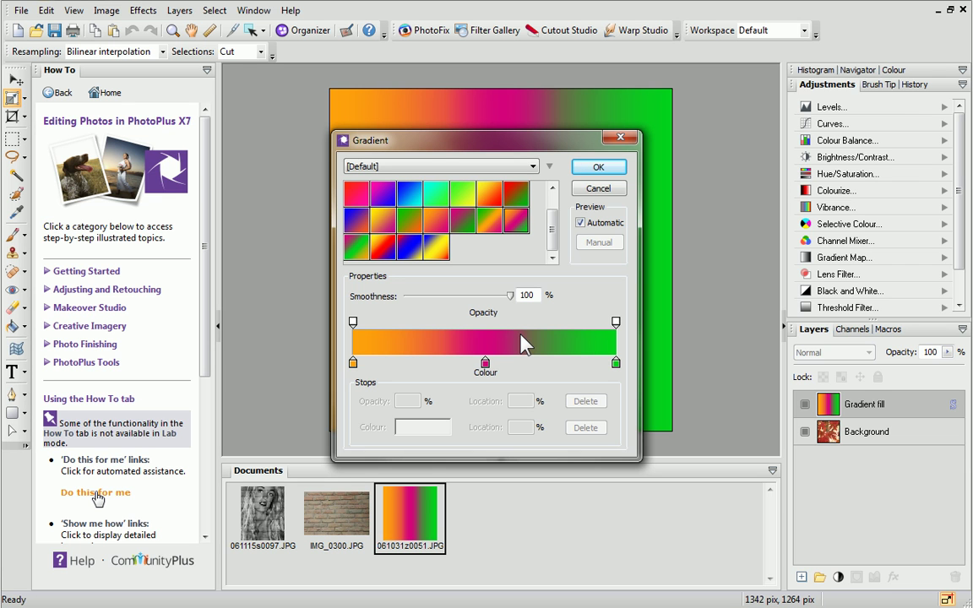
pyautogui.click(596, 168)
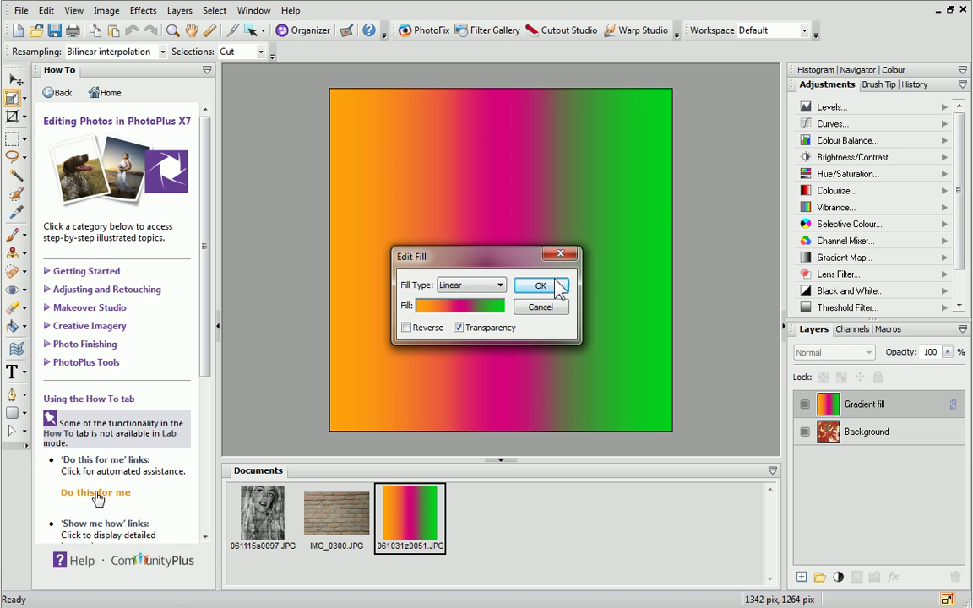
pyautogui.click(554, 284)
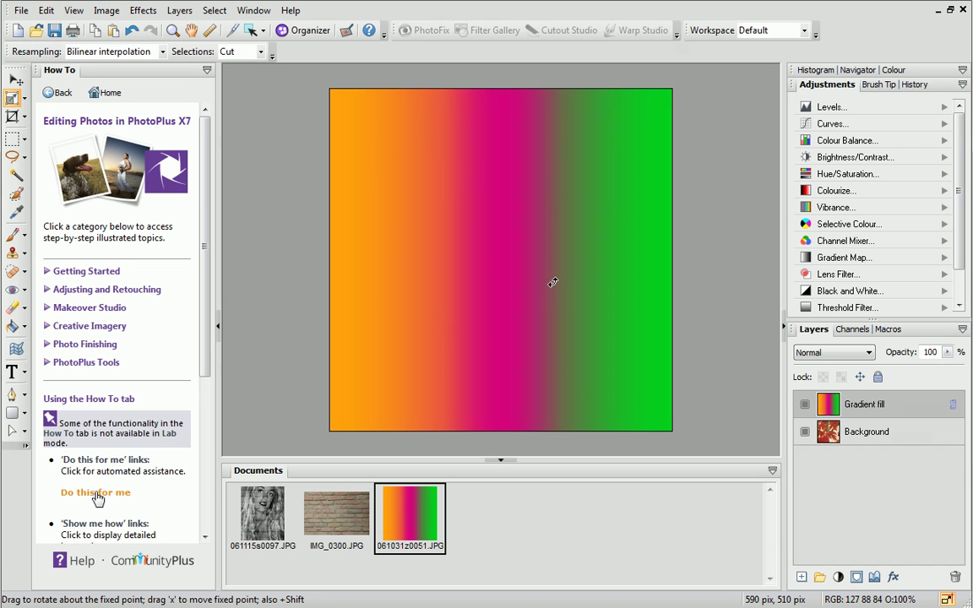
# Preview the gradient layer's blend modes, from Dissolve through Pin Light and Hard Mix
pyautogui.click(869, 355)
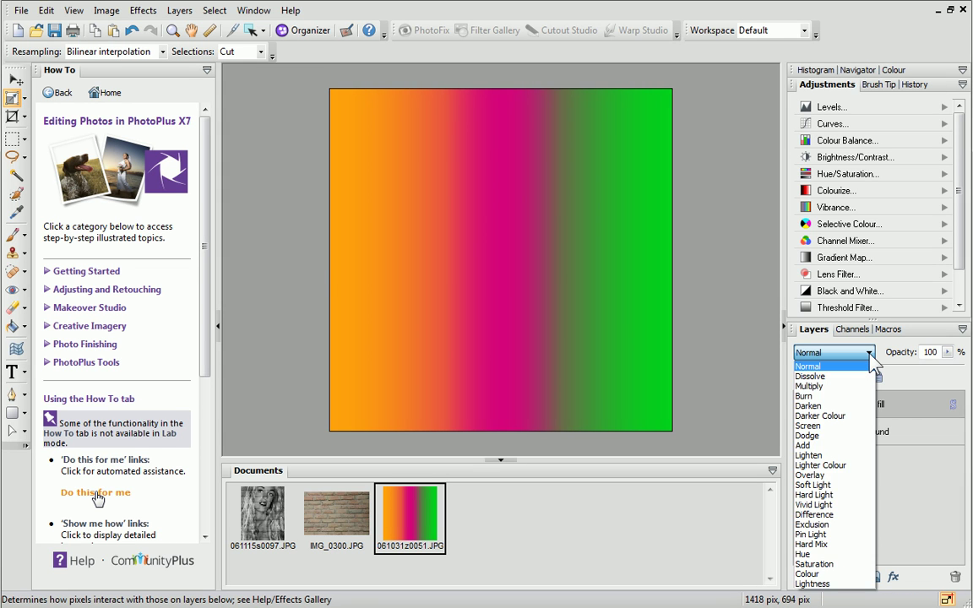
pyautogui.press('Down')
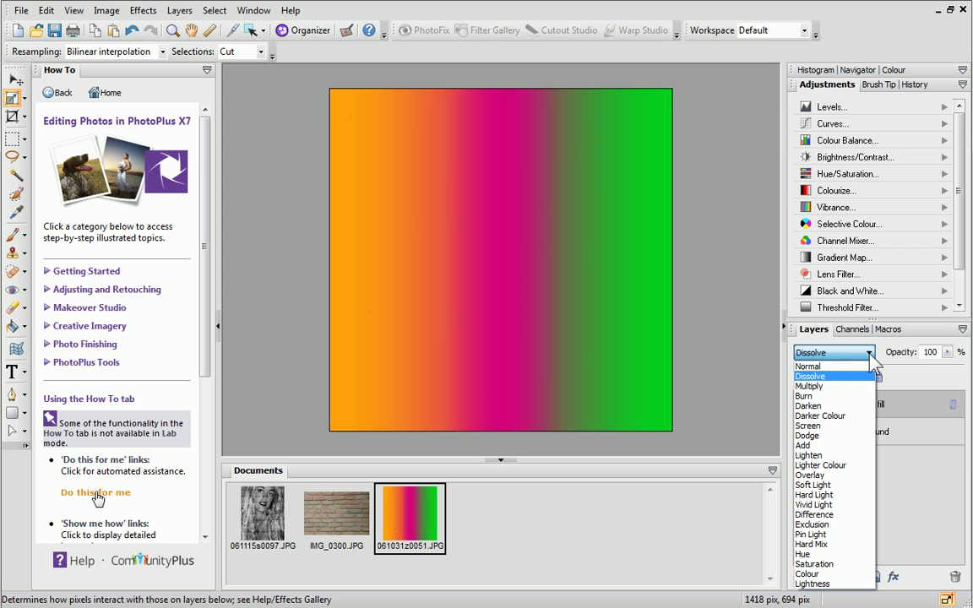
pyautogui.press('Down')
pyautogui.press('Down')
pyautogui.press('Down')
pyautogui.press('Down')
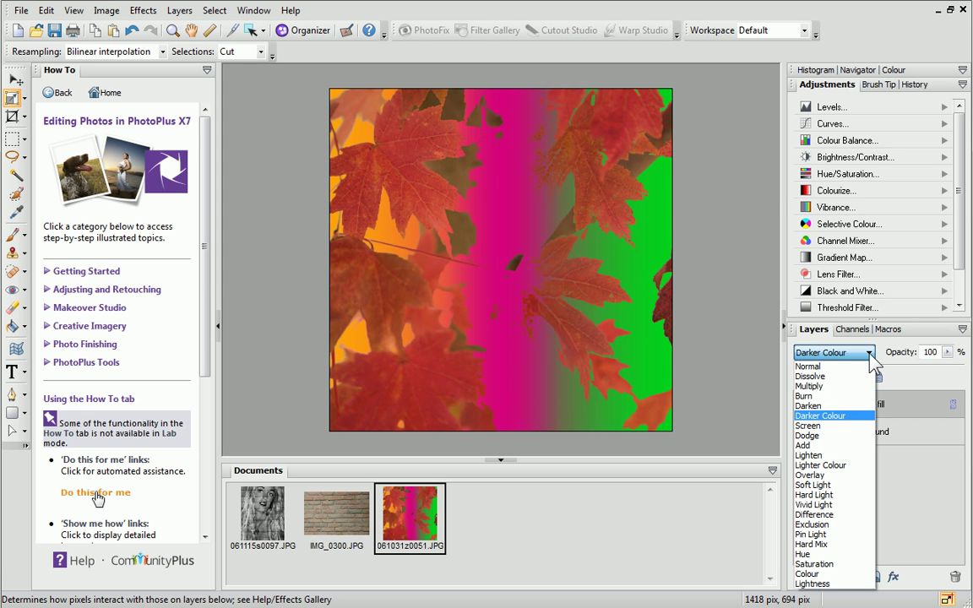
pyautogui.press('Down')
pyautogui.press('Down')
pyautogui.press('Down')
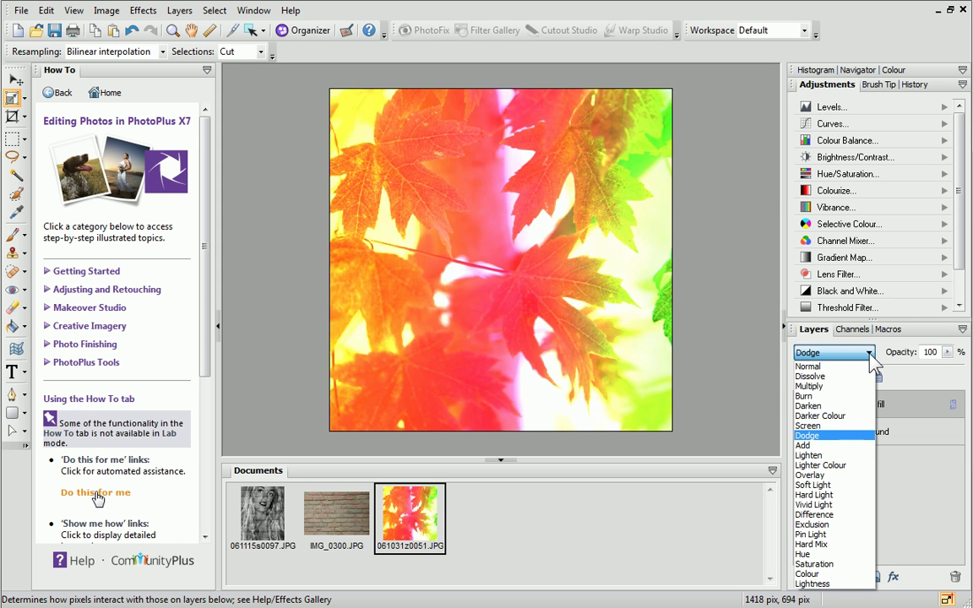
pyautogui.press('Down')
pyautogui.press('Down')
pyautogui.press('Down')
pyautogui.press('Down')
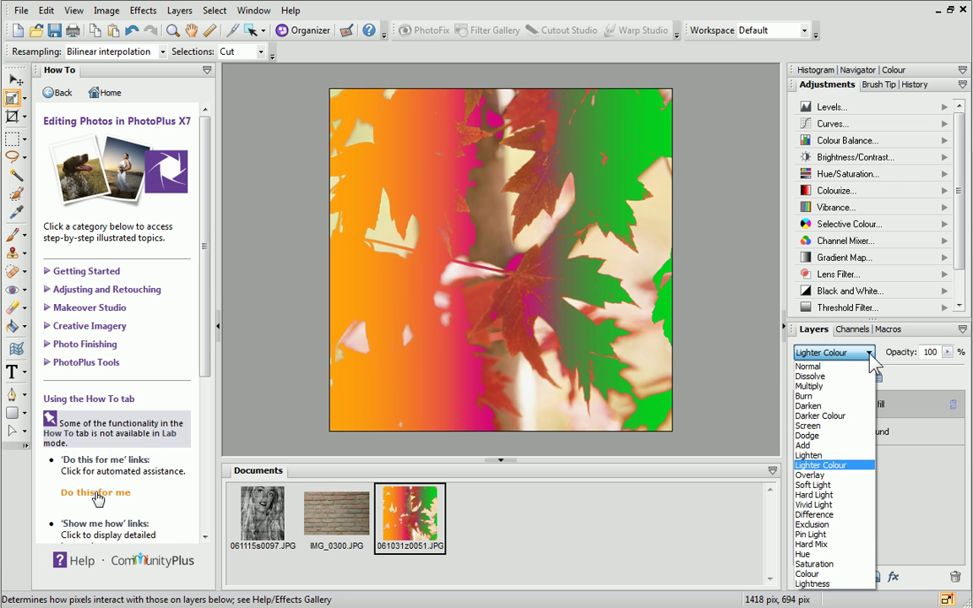
pyautogui.press('Down')
pyautogui.press('Down')
pyautogui.press('Down')
pyautogui.press('Down')
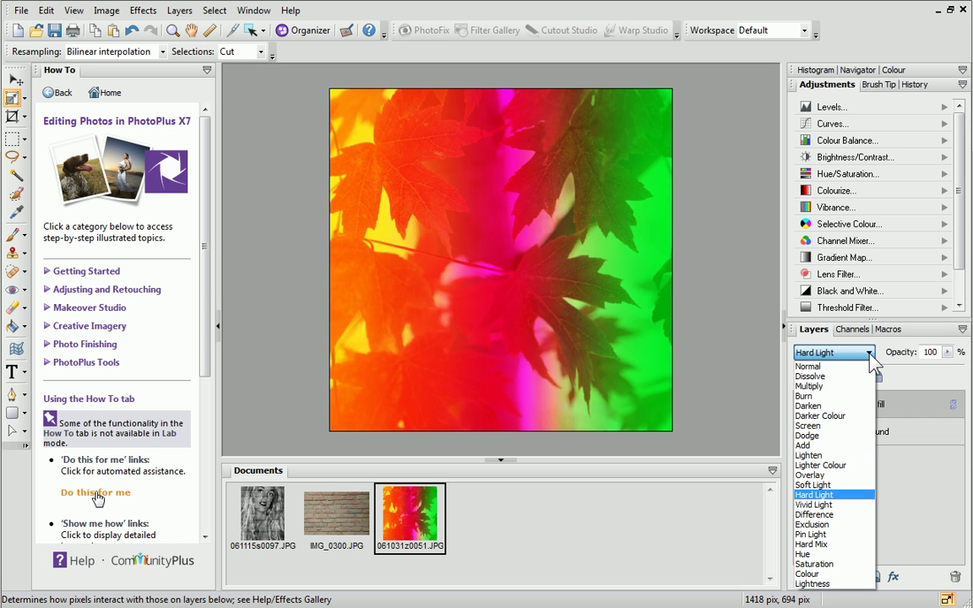
pyautogui.press('Down')
pyautogui.press('Down')
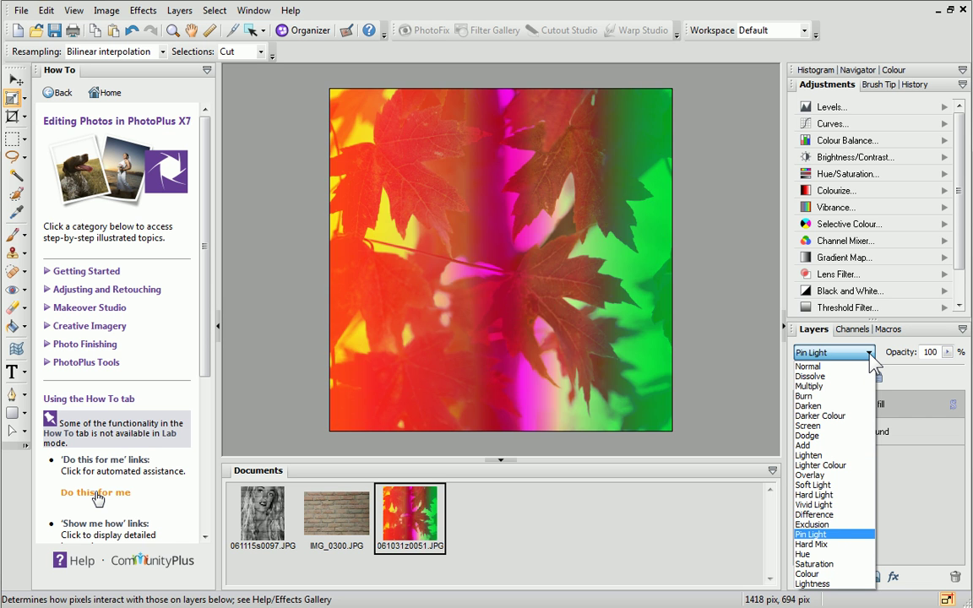
pyautogui.press('Down')
pyautogui.press('Down')
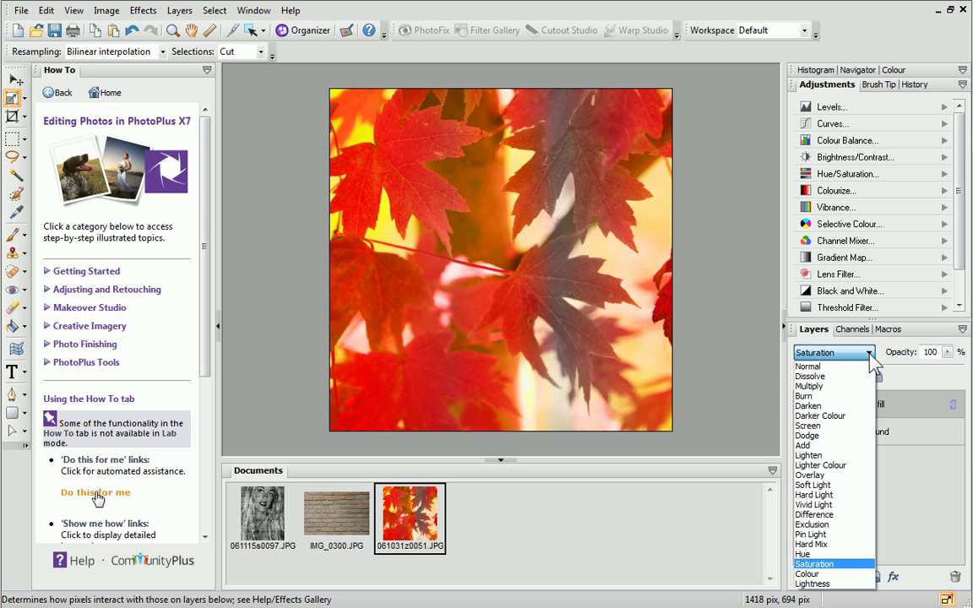